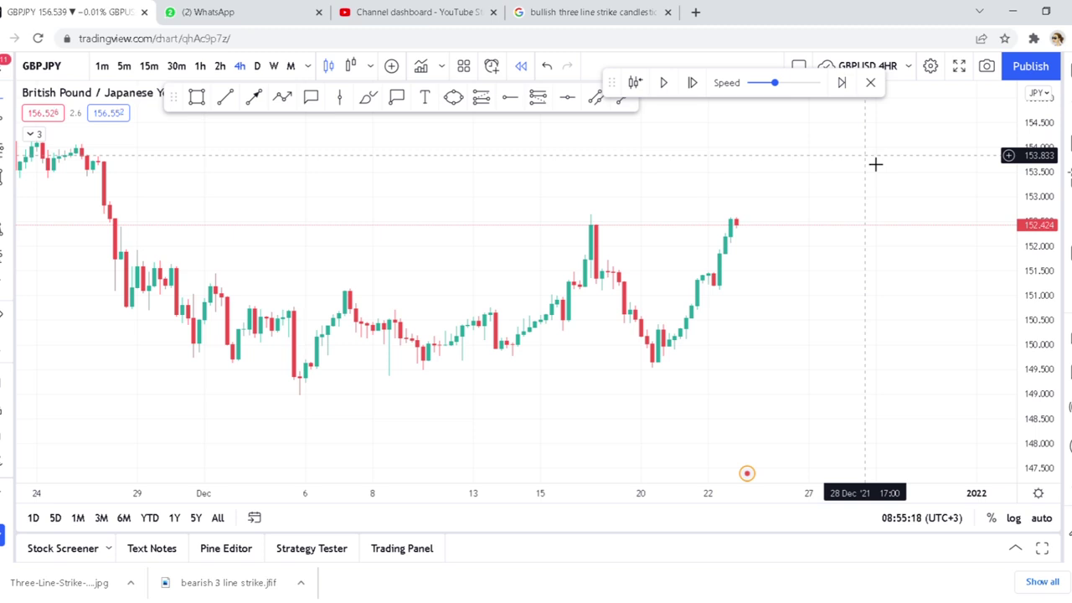
Pan the GBPJPY 4H chart left and stretch the price scale so both December highs fill the view
{"action": "left_click_drag", "start_coordinate": [860, 201], "coordinate": [773, 222]}
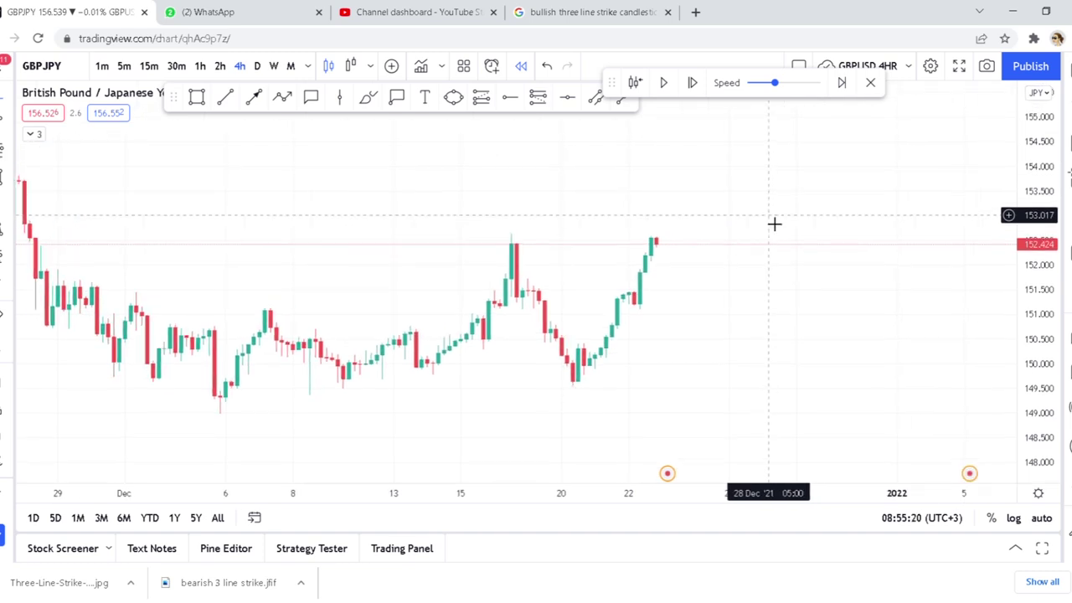
{"action": "left_click_drag", "start_coordinate": [1036, 356], "coordinate": [1037, 394]}
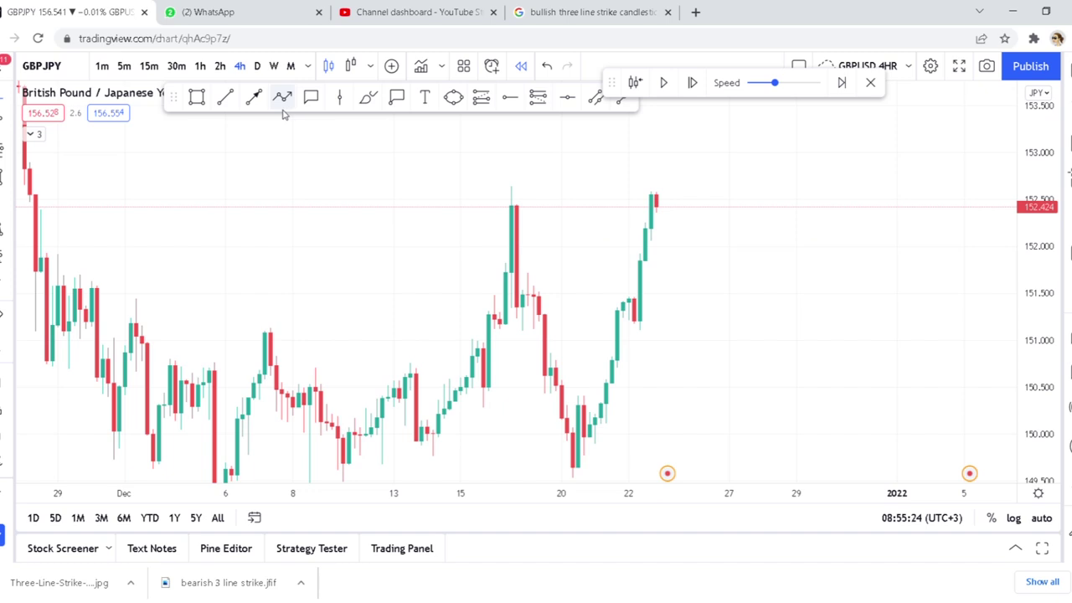
Draw a curved arc joining the first December high to the second
{"action": "left_click", "coordinate": [369, 97]}
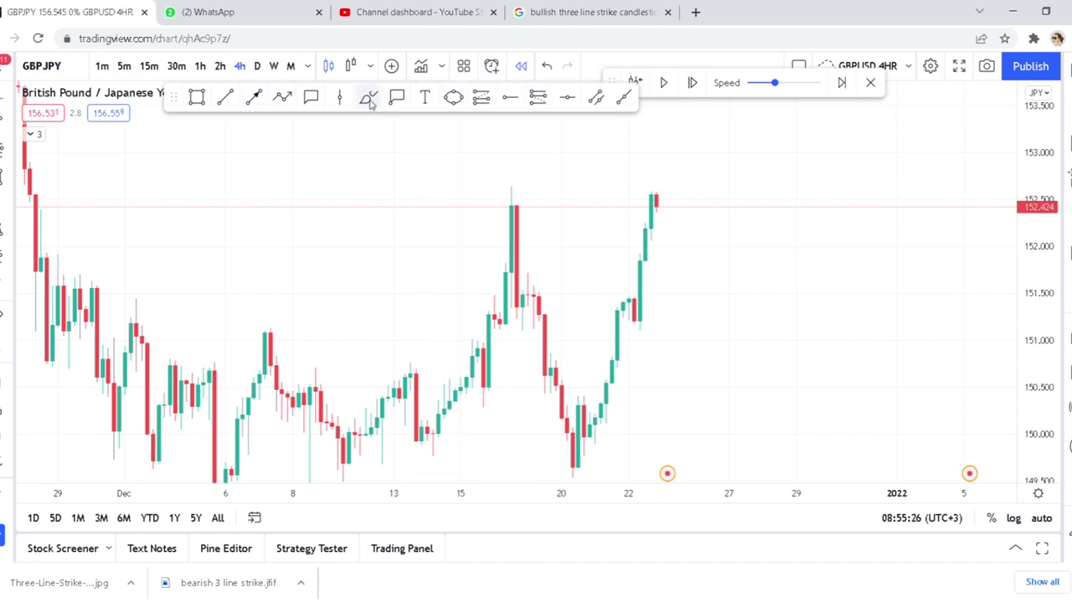
{"action": "mouse_move", "coordinate": [513, 204]}
{"action": "left_mouse_down"}
{"action": "mouse_move", "coordinate": [613, 155]}
{"action": "mouse_move", "coordinate": [654, 198]}
{"action": "left_mouse_up"}
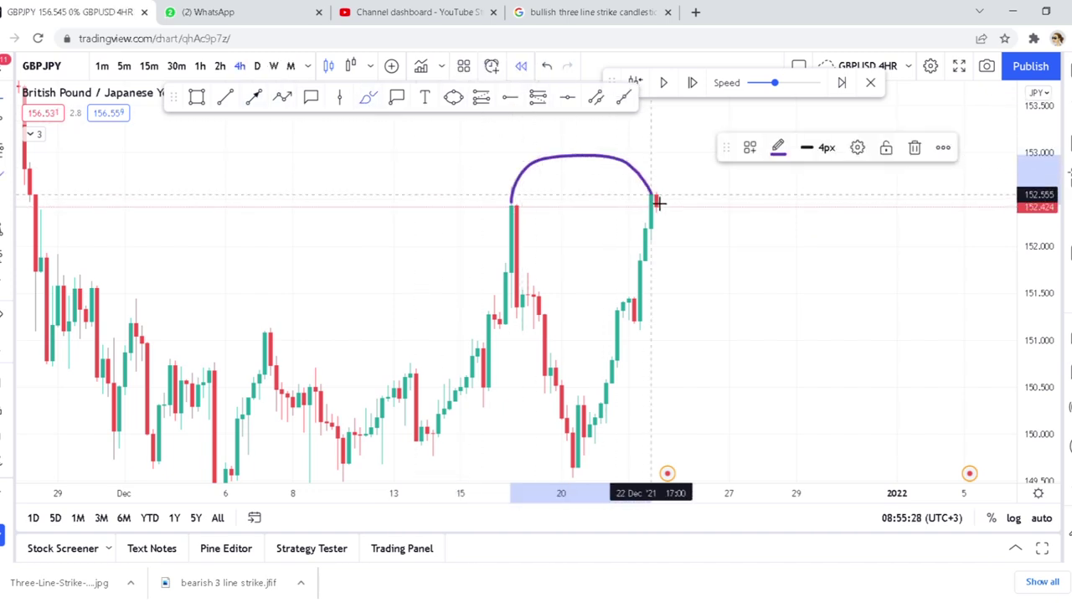
{"action": "left_click_drag", "start_coordinate": [1039, 243], "coordinate": [1044, 348]}
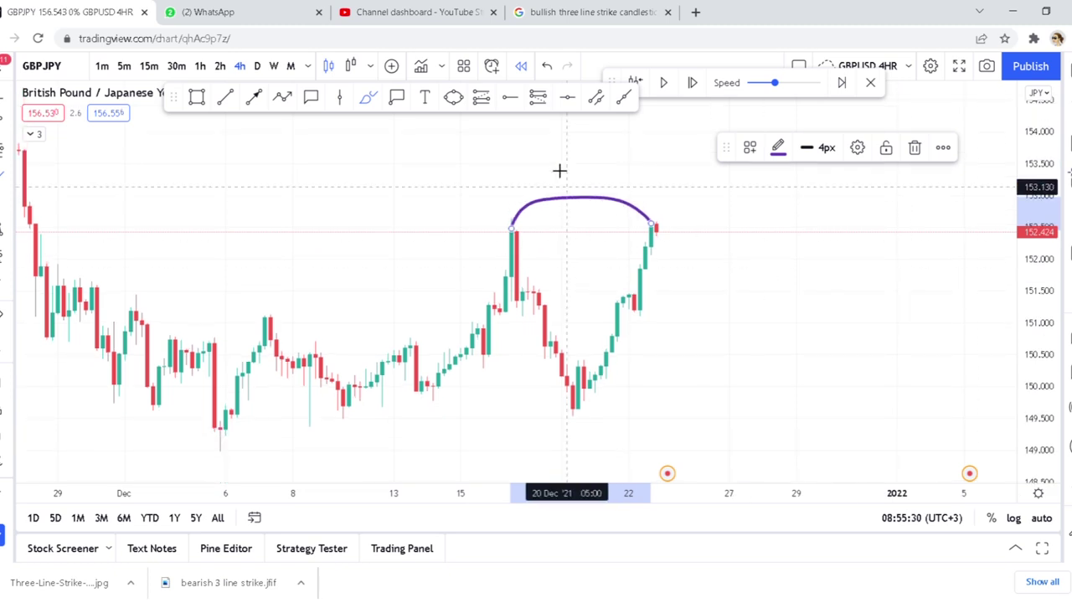
Add the text label 'possible double top' and place it above the arc
{"action": "left_click", "coordinate": [424, 97]}
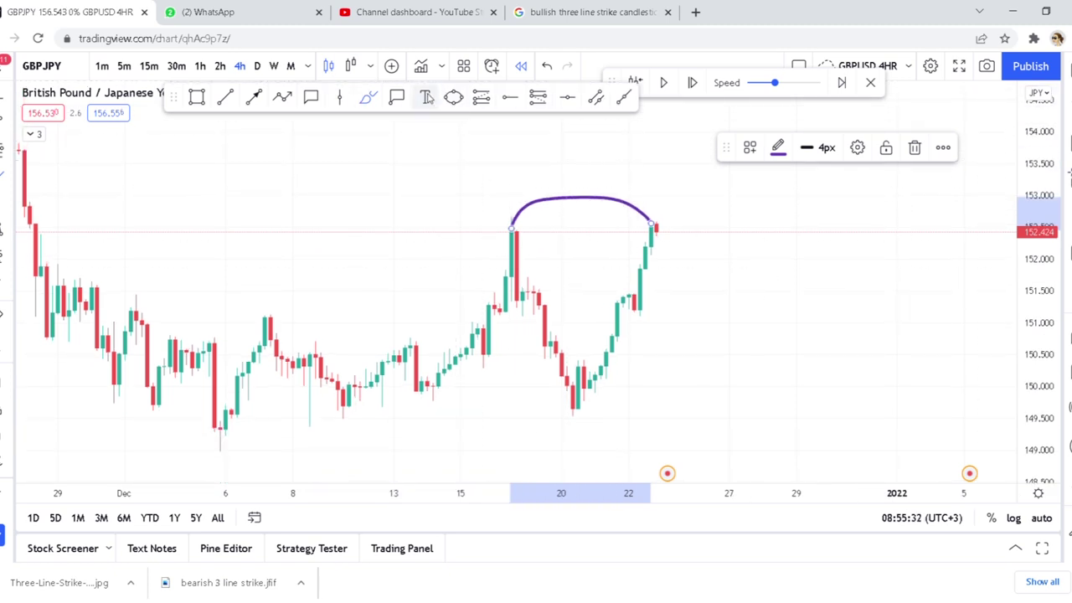
{"action": "left_click", "coordinate": [533, 183]}
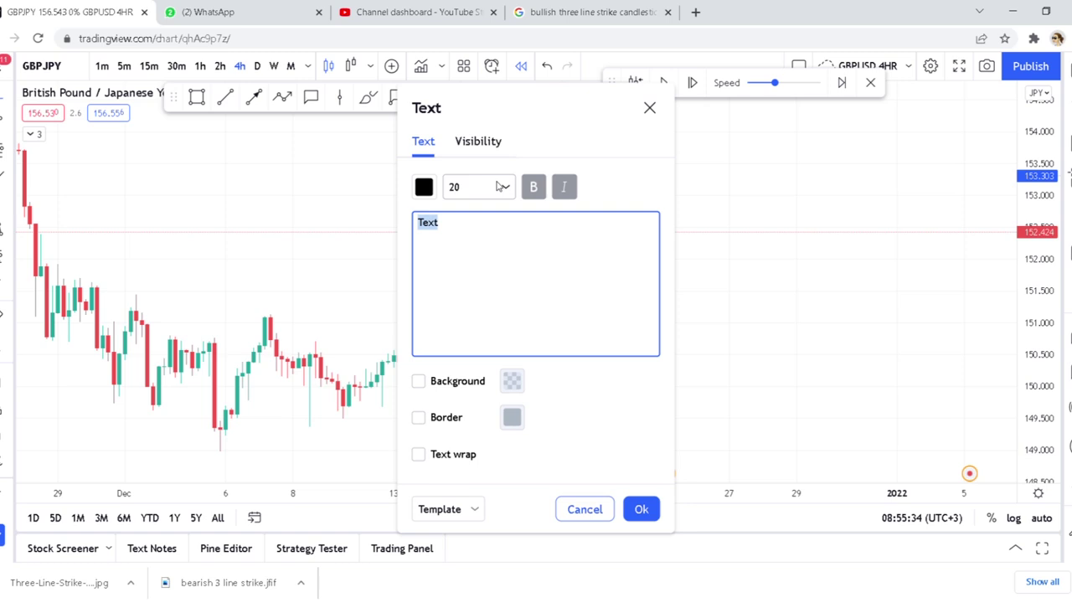
{"action": "type", "text": "possible double top"}
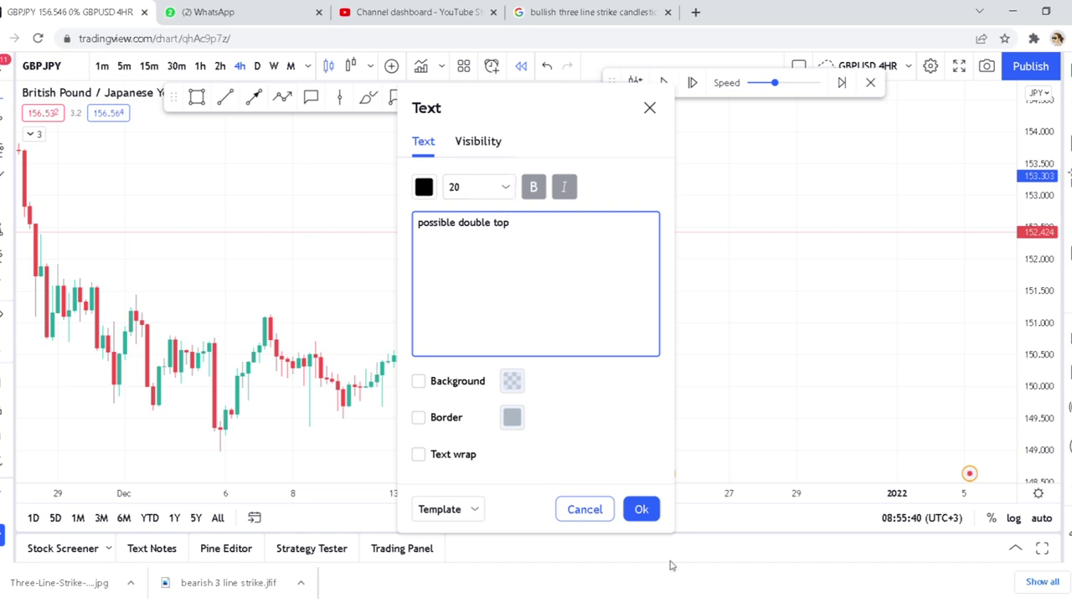
{"action": "left_click", "coordinate": [642, 509]}
{"action": "left_click_drag", "start_coordinate": [603, 186], "coordinate": [572, 173]}
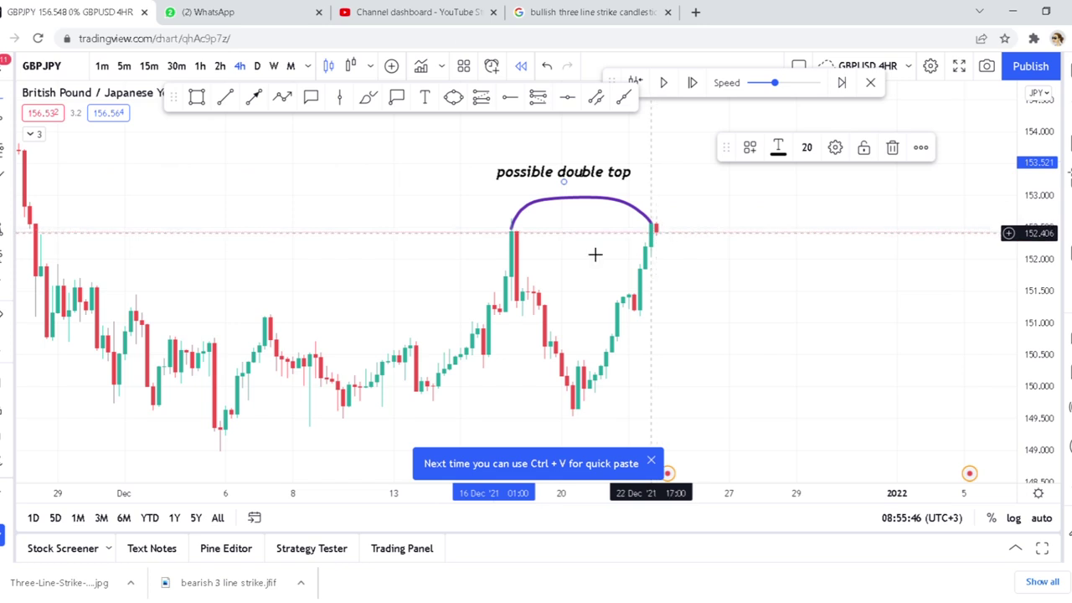
Place a short position at the latest candle, entry 152.424, stop 152.659, target 151.211
{"action": "left_click", "coordinate": [9, 255]}
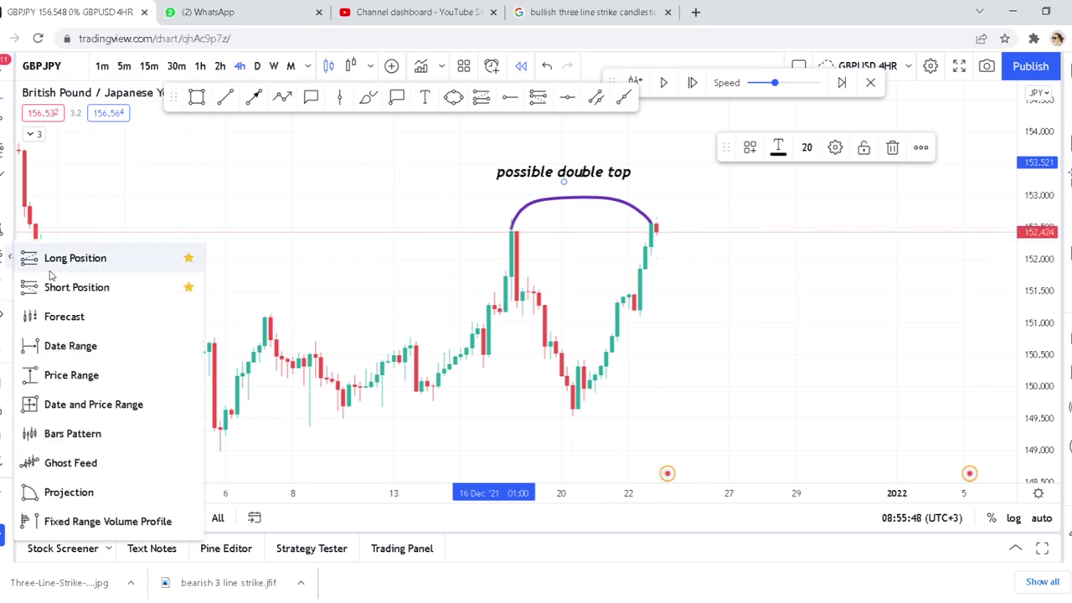
{"action": "left_click", "coordinate": [51, 288]}
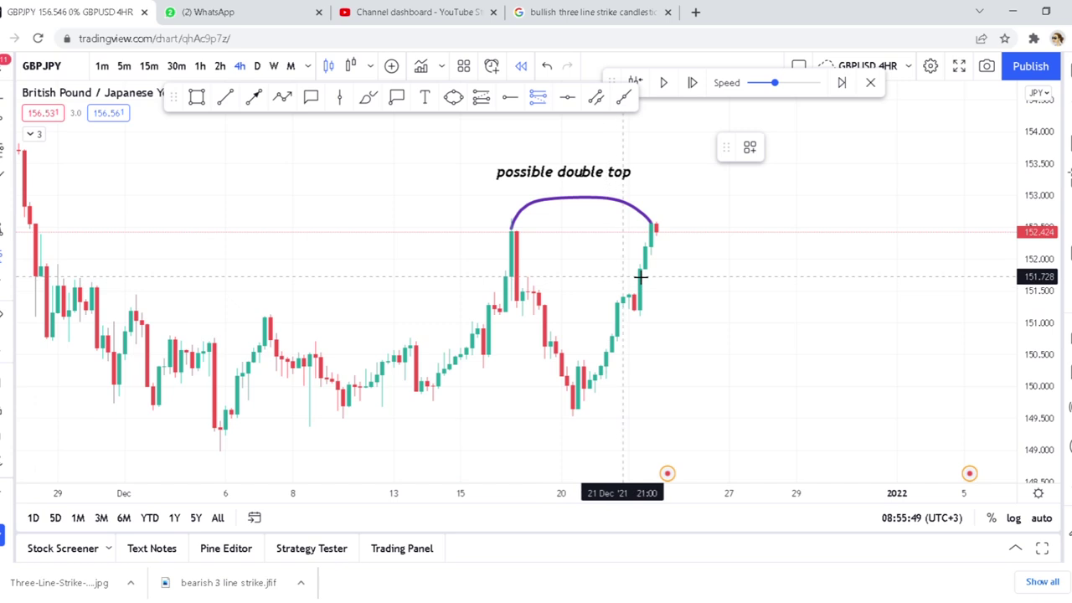
{"action": "left_click", "coordinate": [662, 240]}
{"action": "left_click_drag", "start_coordinate": [658, 299], "coordinate": [657, 316]}
{"action": "left_click_drag", "start_coordinate": [657, 171], "coordinate": [659, 217]}
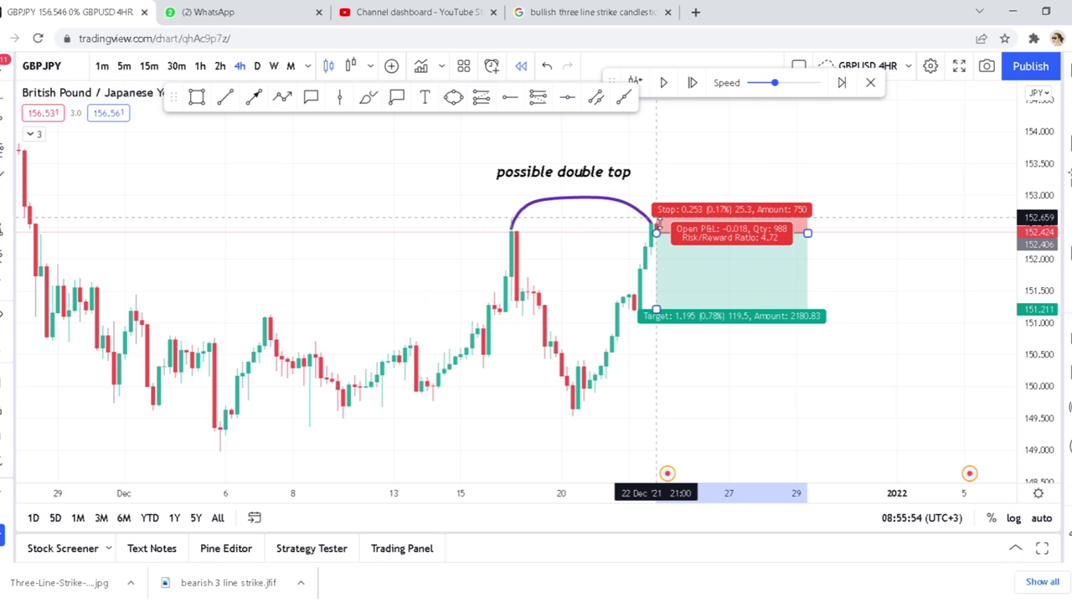
Draw a yellow support-zone rectangle near 151.2–151.5 spanning both pullbacks
{"action": "scroll", "coordinate": [1010, 318], "scroll_direction": "up", "scroll_amount": 2}
{"action": "scroll", "coordinate": [1041, 310], "scroll_direction": "up", "scroll_amount": 2}
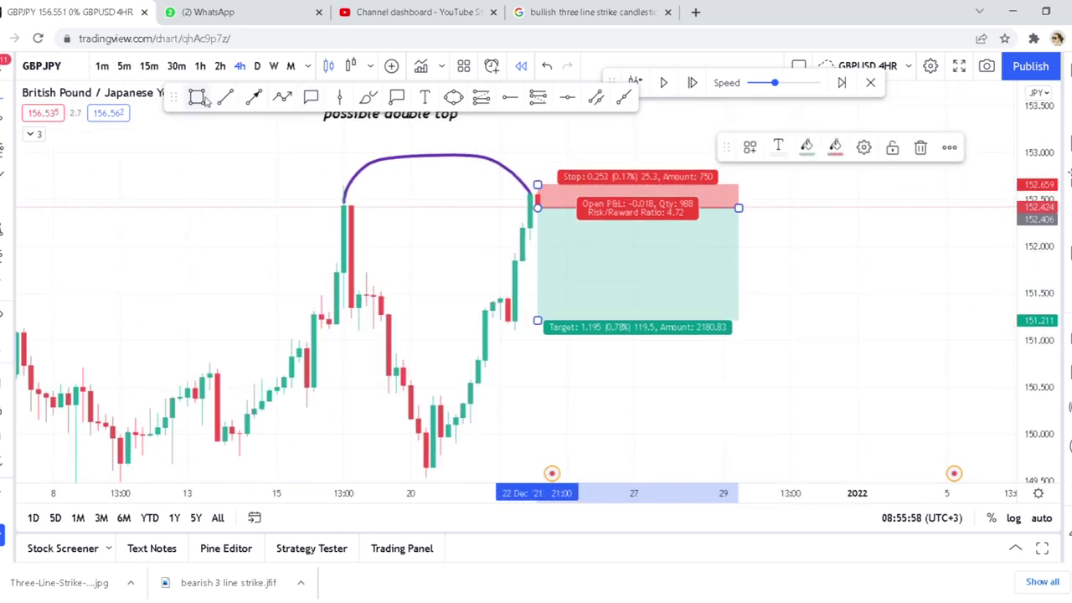
{"action": "left_click", "coordinate": [268, 302]}
{"action": "mouse_move", "coordinate": [234, 306]}
{"action": "left_mouse_down"}
{"action": "mouse_move", "coordinate": [782, 316]}
{"action": "mouse_move", "coordinate": [828, 333]}
{"action": "left_mouse_up"}
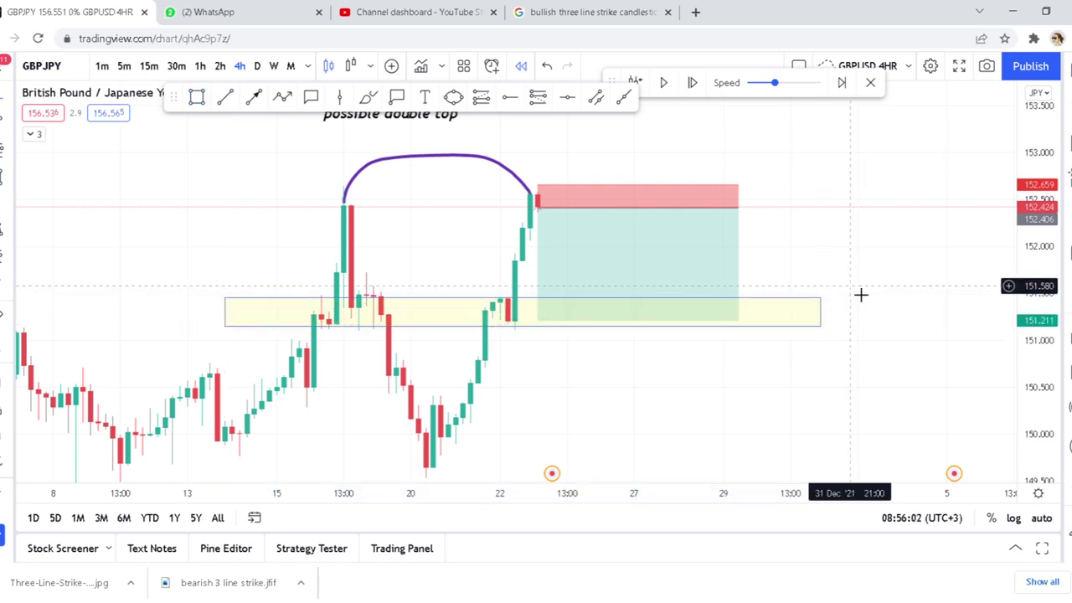
{"action": "left_click_drag", "start_coordinate": [893, 277], "coordinate": [902, 307]}
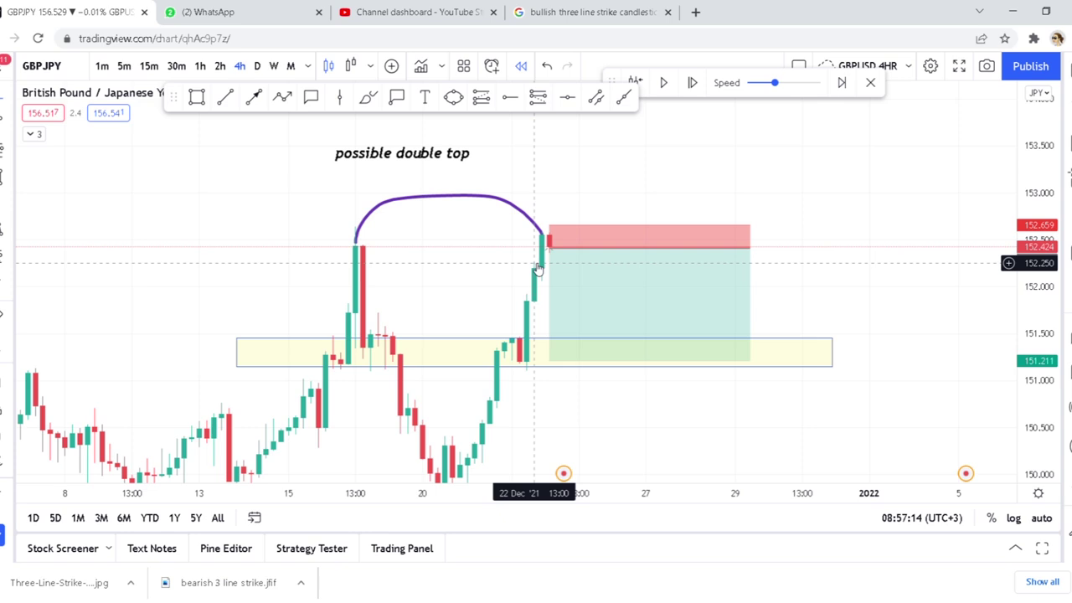
Check the short position's stats, then step the bar replay forward two bars
{"action": "left_click", "coordinate": [560, 280]}
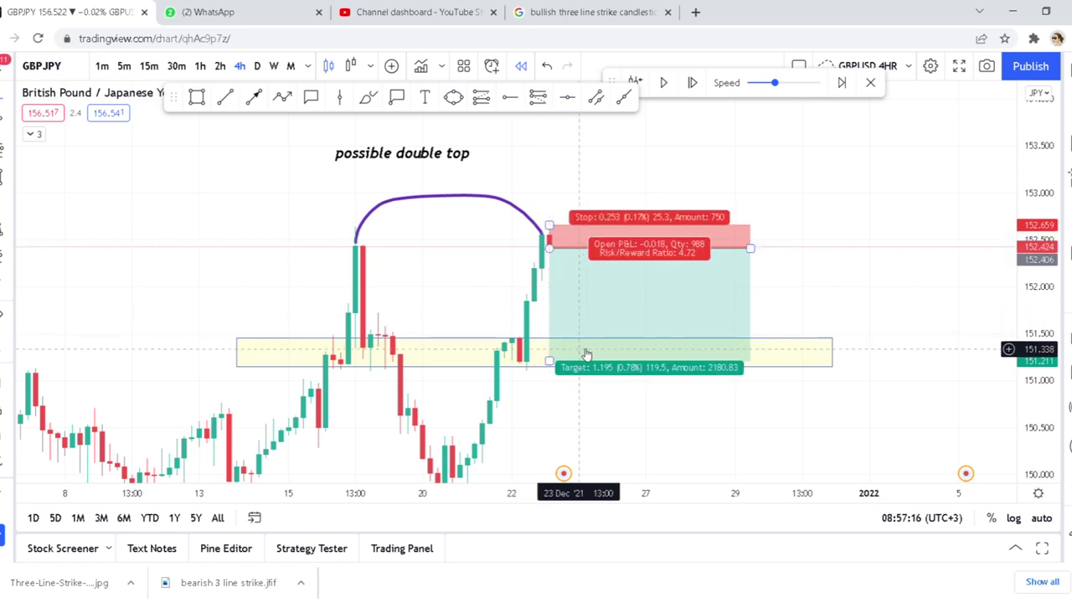
{"action": "left_click", "coordinate": [694, 196]}
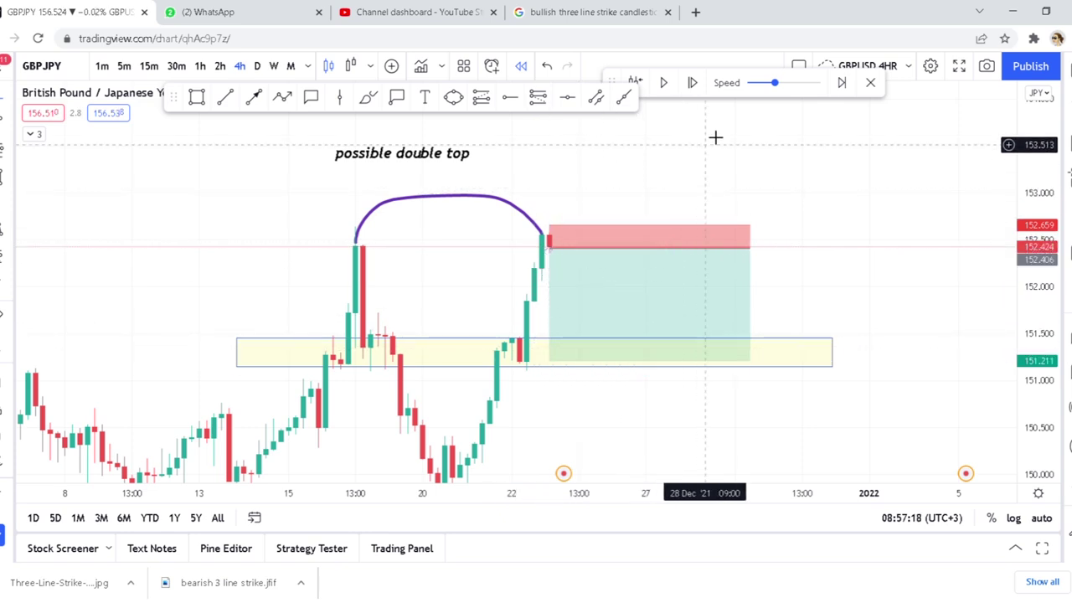
{"action": "left_click", "coordinate": [694, 87]}
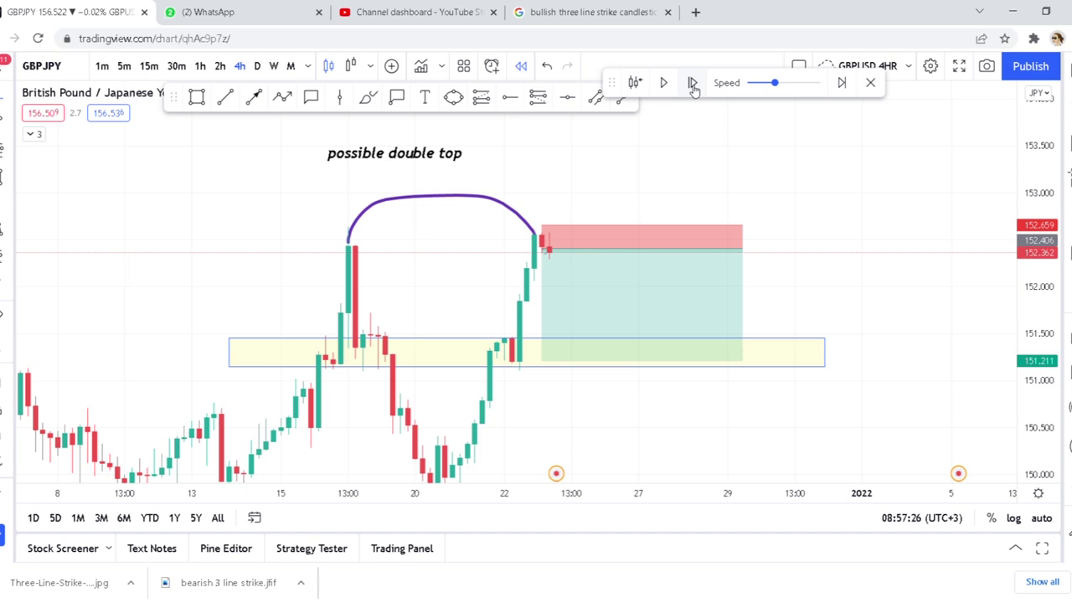
{"action": "left_click", "coordinate": [693, 84]}
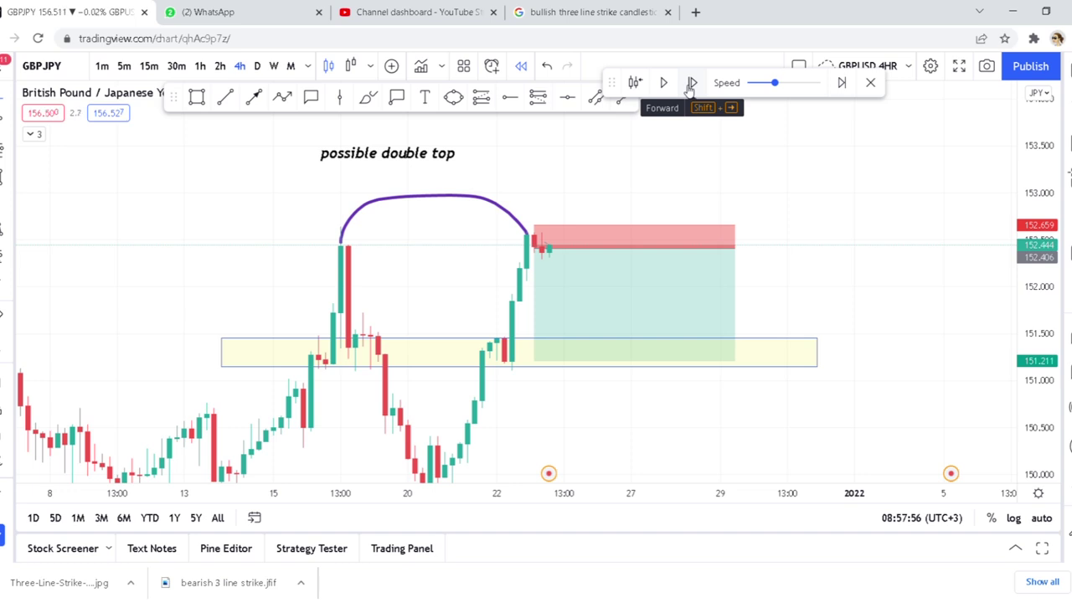
Move the 'possible double top' label slightly to the right
{"action": "left_click_drag", "start_coordinate": [400, 160], "coordinate": [438, 172]}
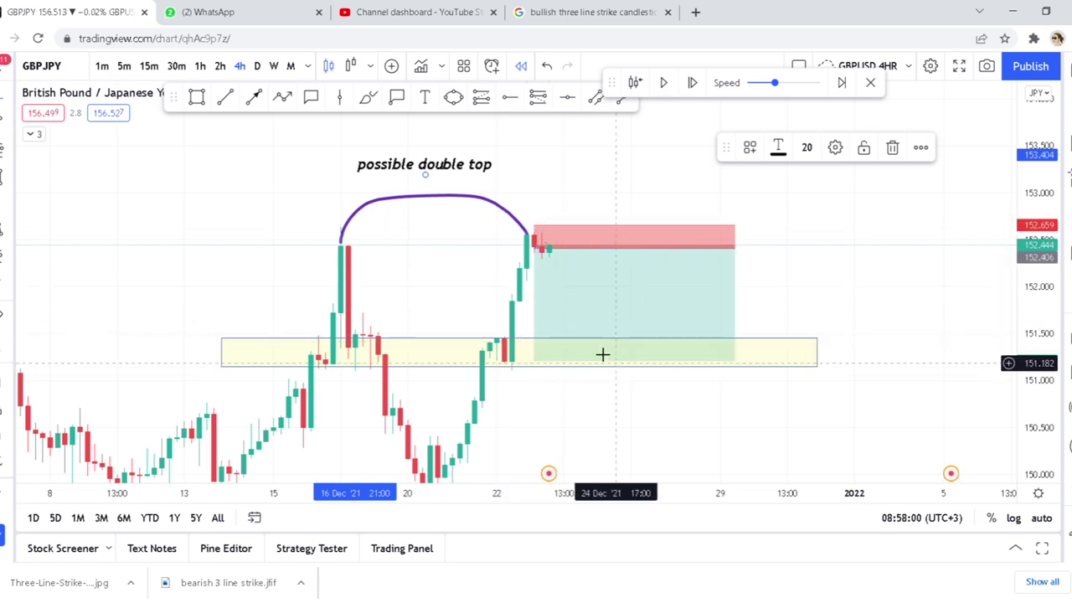
Step the replay forward to reveal the bullish candle surging to about 153.2
{"action": "left_click", "coordinate": [693, 83]}
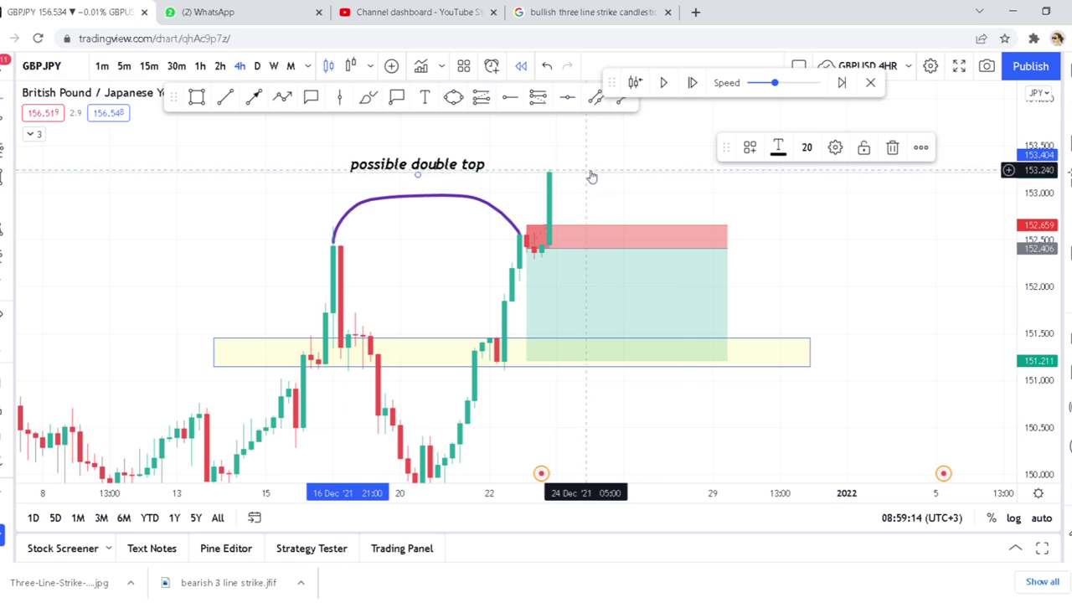
Delete the old short position and place a new one at the new candle's high
{"action": "key", "text": "Delete"}
{"action": "left_click", "coordinate": [4, 256]}
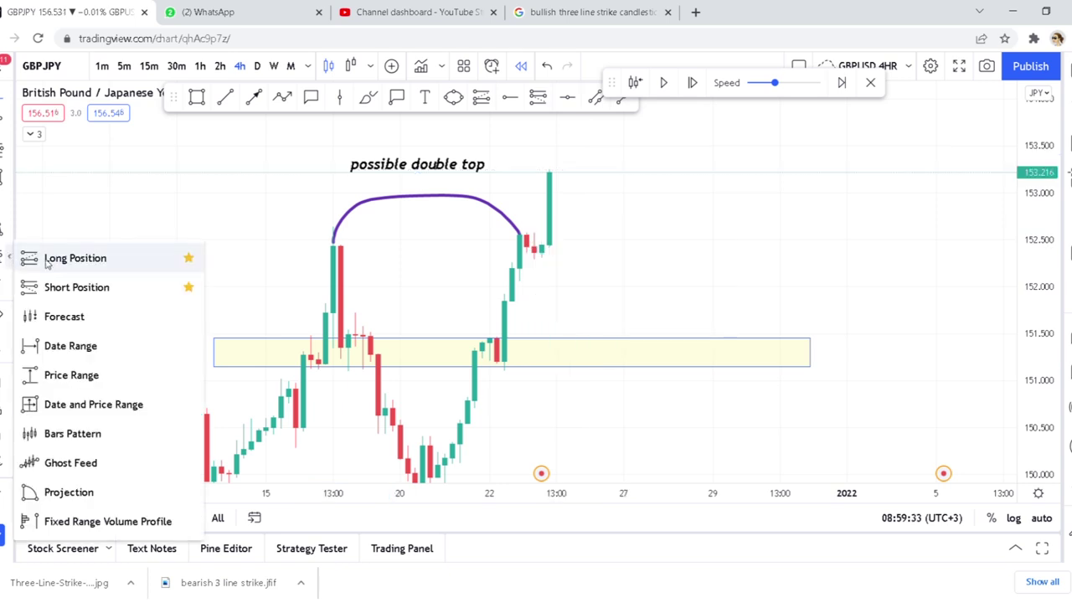
{"action": "left_click", "coordinate": [66, 287]}
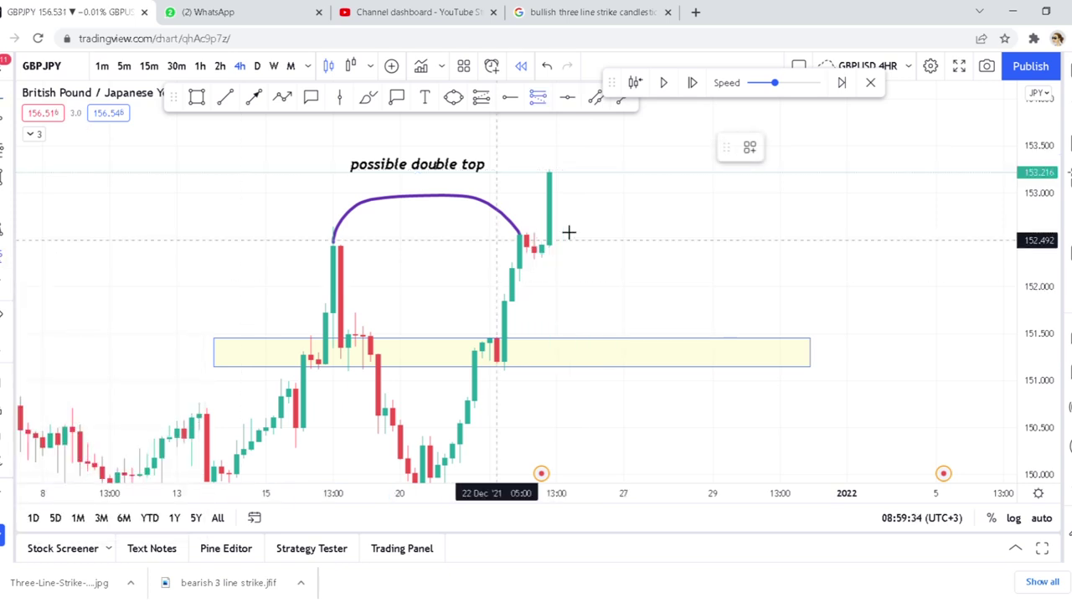
{"action": "left_click", "coordinate": [554, 176]}
Lower the new short's target into the yellow support zone, then delete that short position
{"action": "left_click_drag", "start_coordinate": [550, 249], "coordinate": [545, 338]}
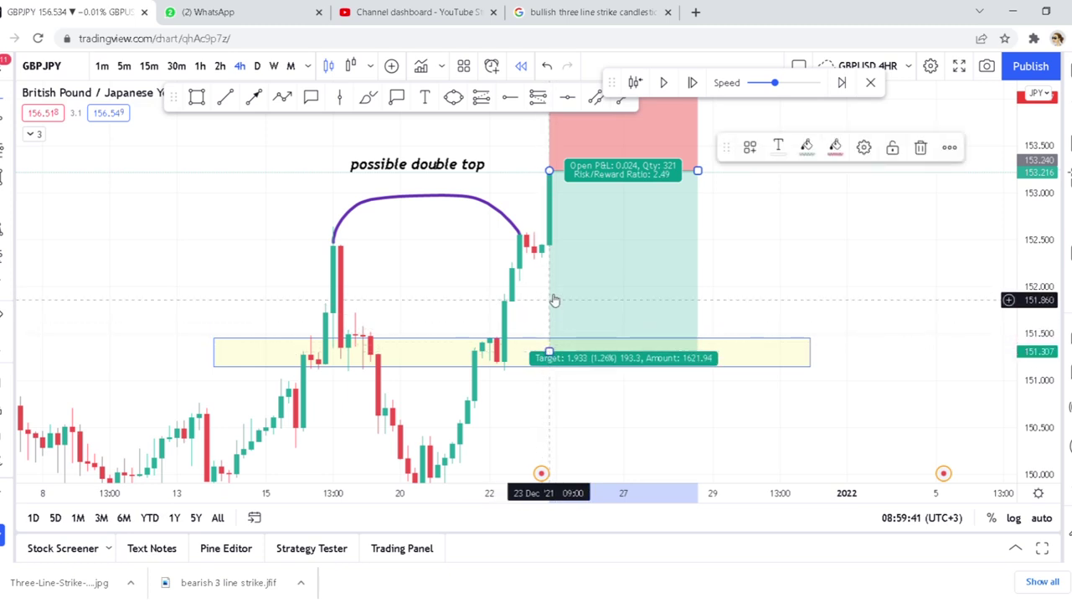
{"action": "key", "text": "Delete"}
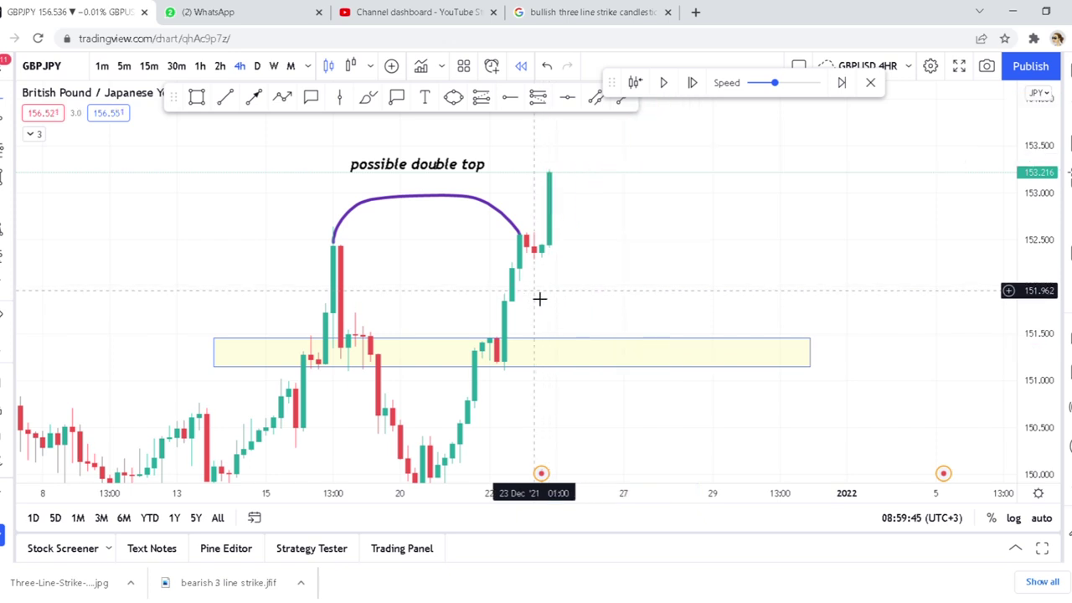
{"action": "left_click_drag", "start_coordinate": [681, 252], "coordinate": [703, 304]}
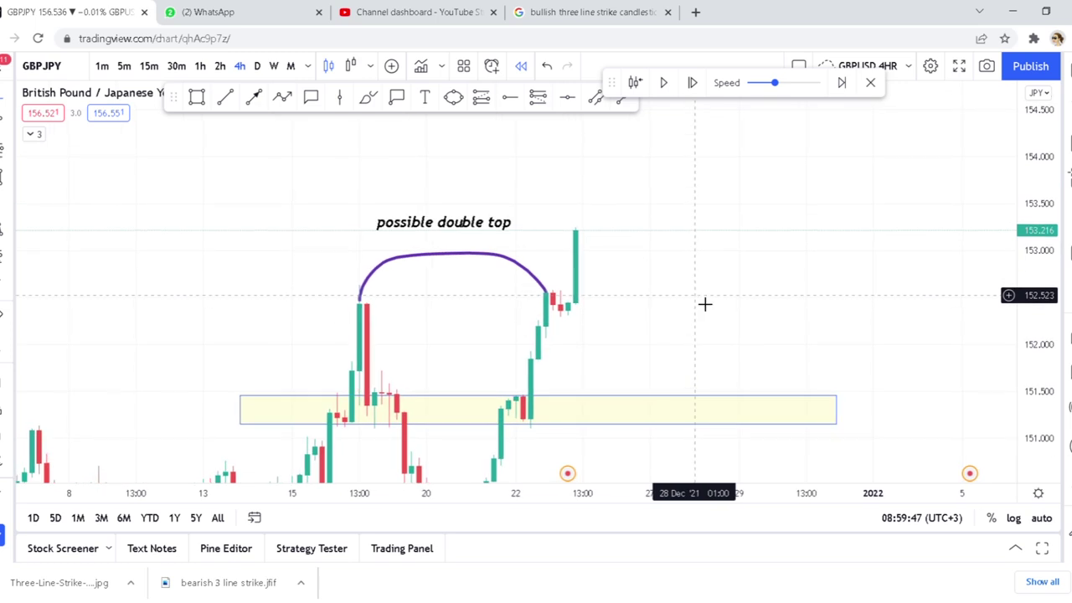